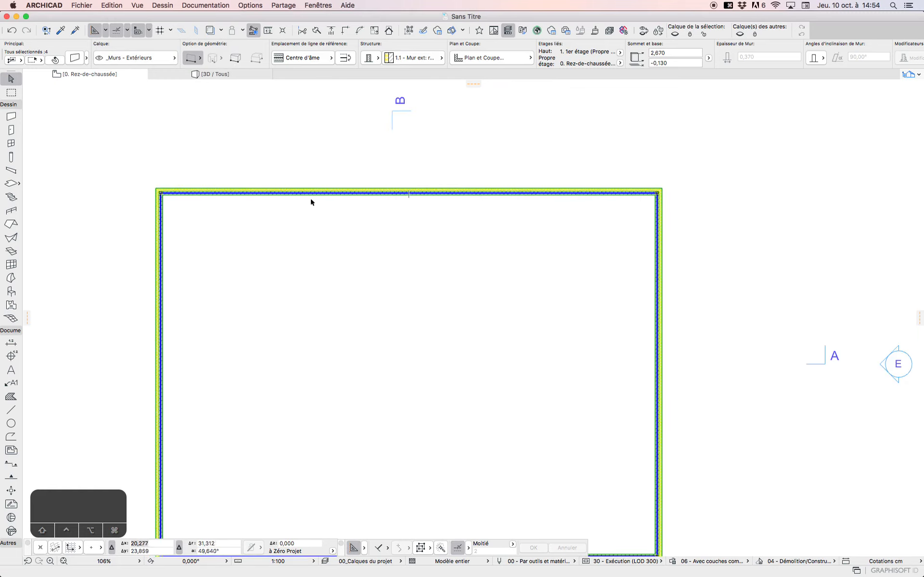
Override both cut-fill pens of the selected exterior walls (Les deux), with a black foreground hatch pen
{"action": "left_click", "coordinate": [523, 58]}
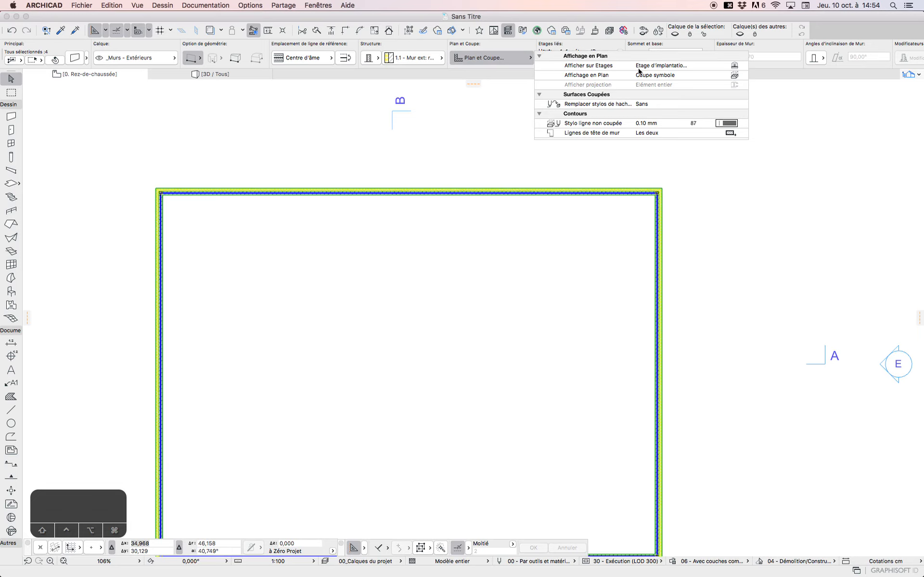
{"action": "left_click", "coordinate": [726, 105]}
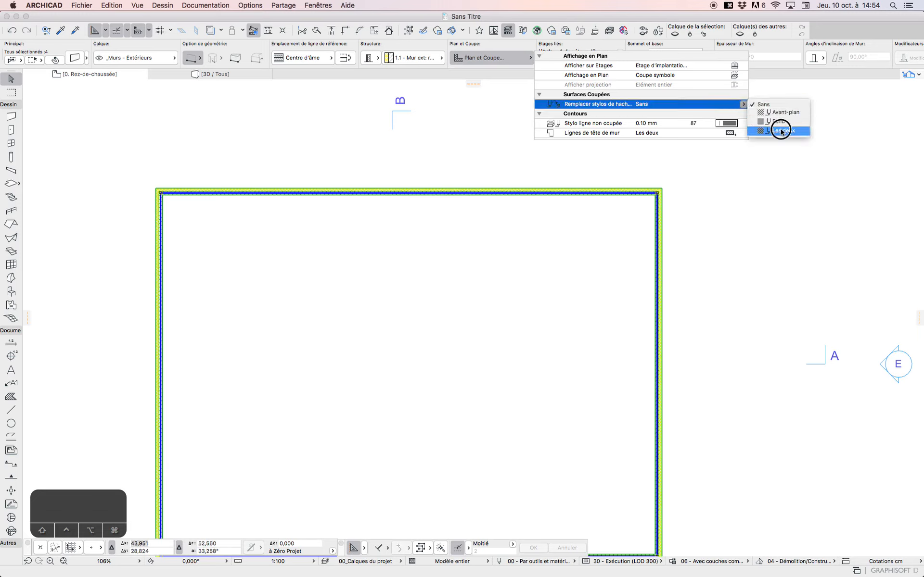
{"action": "left_click", "coordinate": [780, 131]}
{"action": "left_click", "coordinate": [735, 113]}
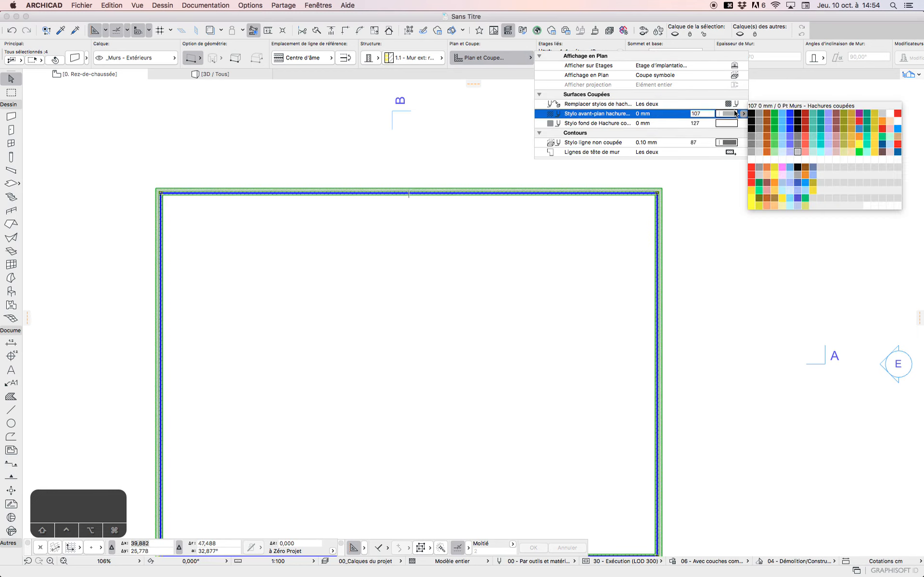
{"action": "left_click", "coordinate": [797, 128]}
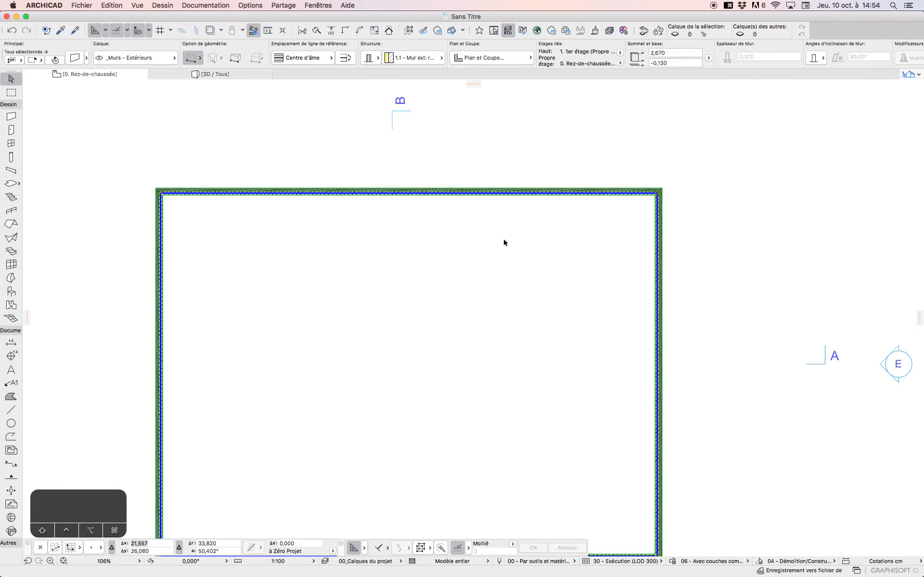
{"action": "left_click", "coordinate": [453, 163]}
{"action": "scroll", "coordinate": [272, 152], "scroll_direction": "up", "scroll_amount": 10}
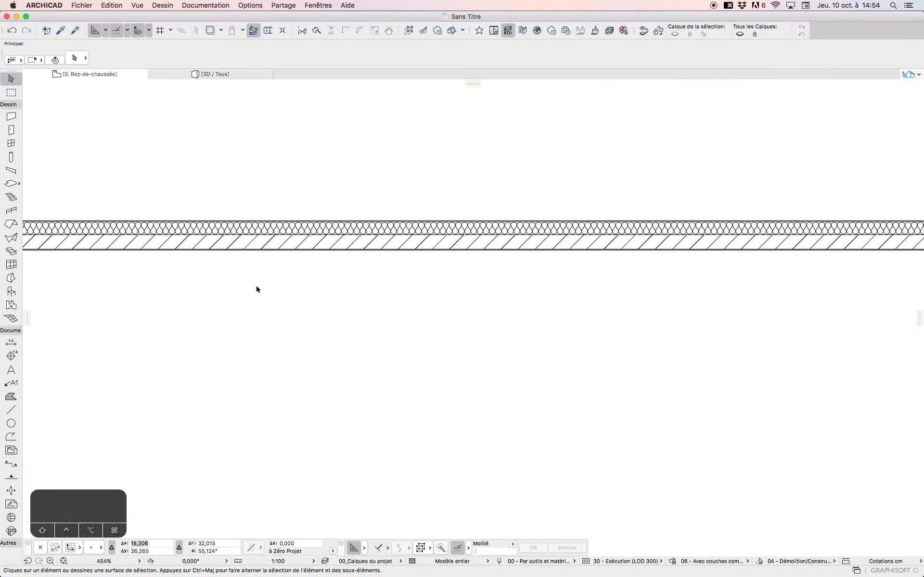
{"action": "scroll", "coordinate": [310, 213], "scroll_direction": "down", "scroll_amount": 6}
{"action": "scroll", "coordinate": [350, 201], "scroll_direction": "down", "scroll_amount": 3}
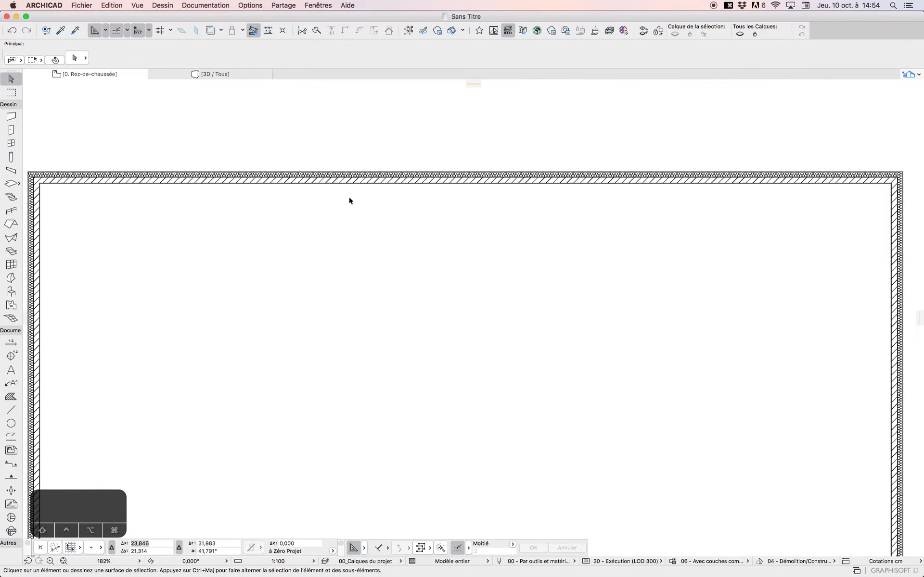
{"action": "scroll", "coordinate": [337, 193], "scroll_direction": "down", "scroll_amount": 2}
{"action": "left_click", "coordinate": [94, 5]}
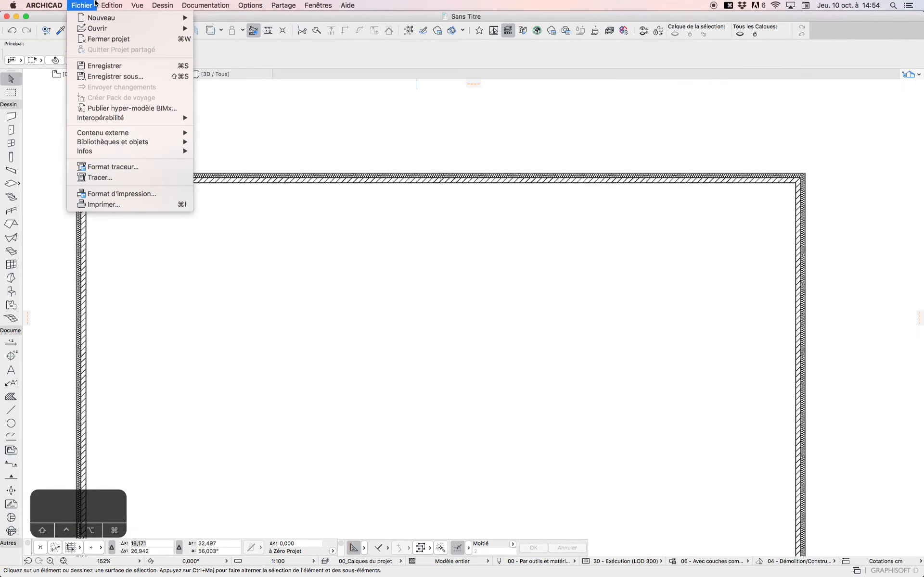
{"action": "left_click", "coordinate": [94, 4]}
{"action": "left_click", "coordinate": [94, 5]}
{"action": "mouse_move", "coordinate": [123, 17]}
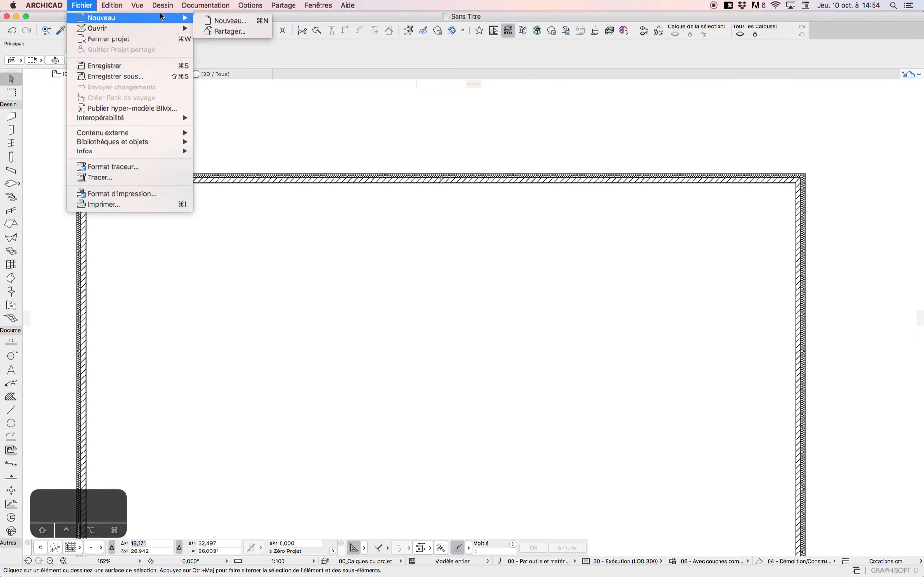
{"action": "left_click", "coordinate": [238, 21]}
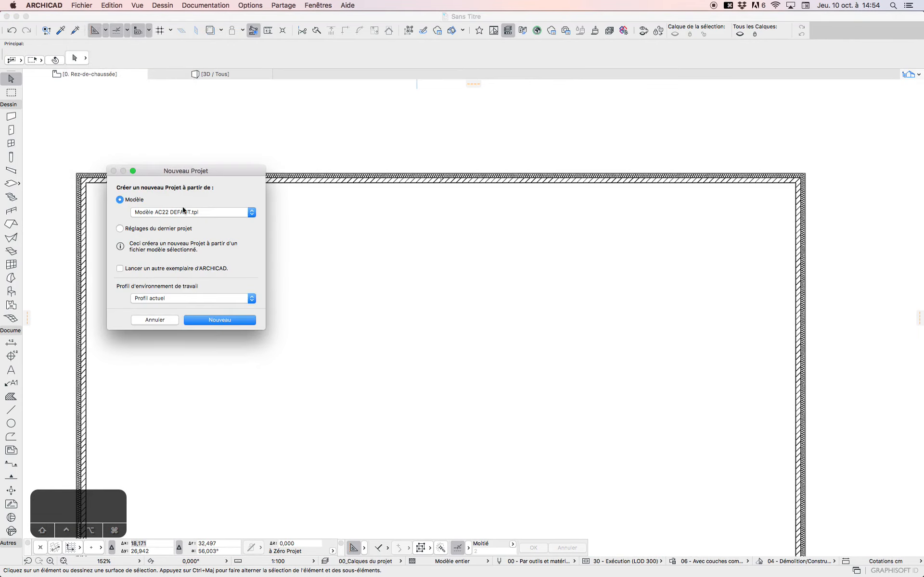
{"action": "left_click", "coordinate": [146, 320]}
{"action": "left_click", "coordinate": [214, 4]}
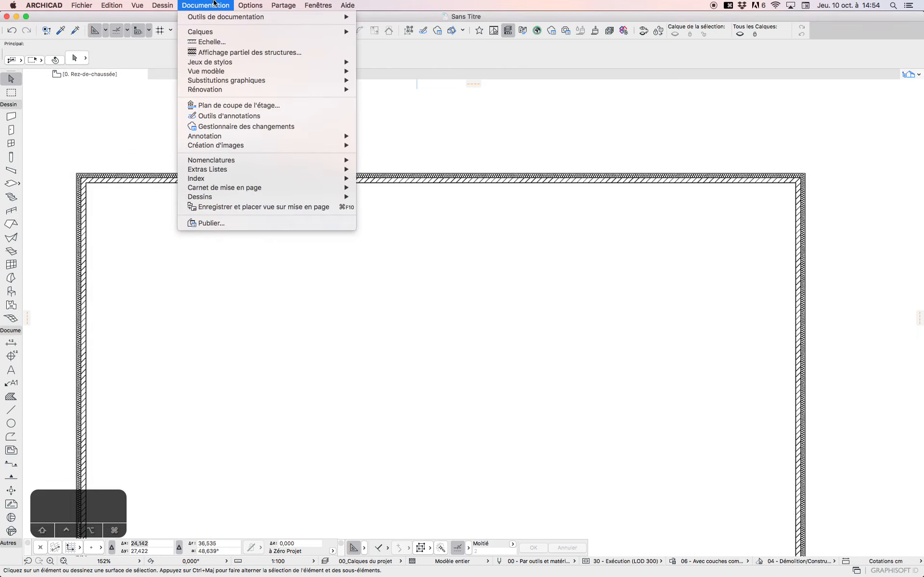
{"action": "left_click", "coordinate": [214, 4]}
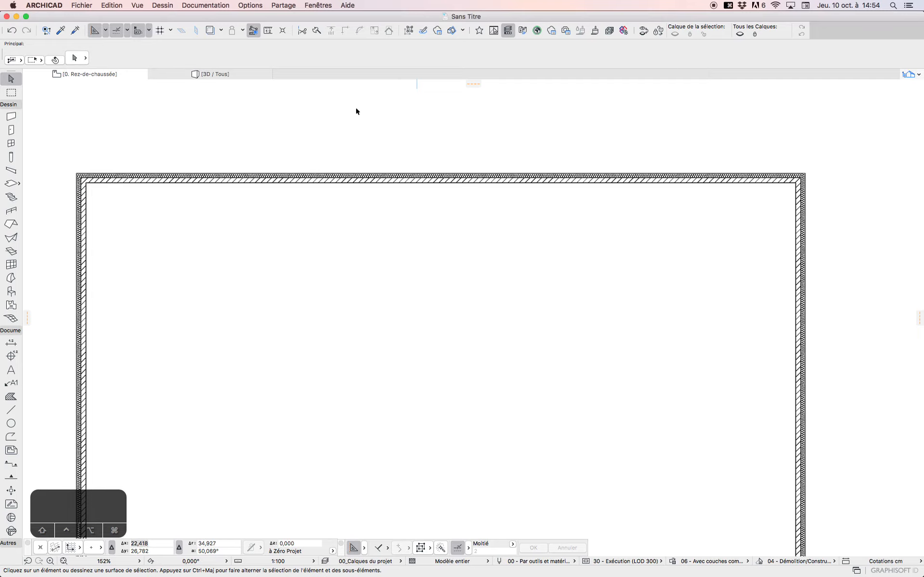
Undo the last two changes to the exterior walls' cut-fill pens
{"action": "scroll", "coordinate": [356, 108], "scroll_direction": "down", "scroll_amount": 5}
{"action": "scroll", "coordinate": [437, 120], "scroll_direction": "up", "scroll_amount": 2}
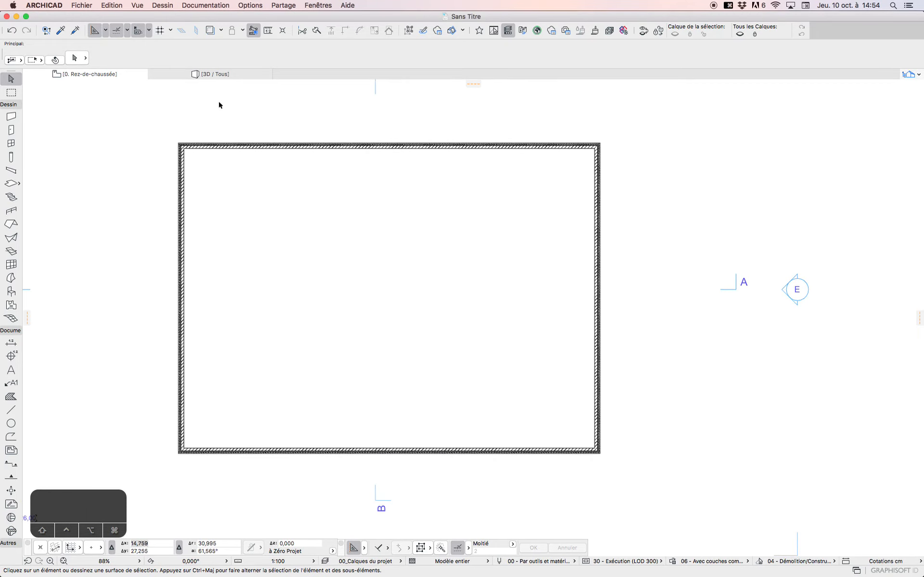
{"action": "key", "text": "super+z"}
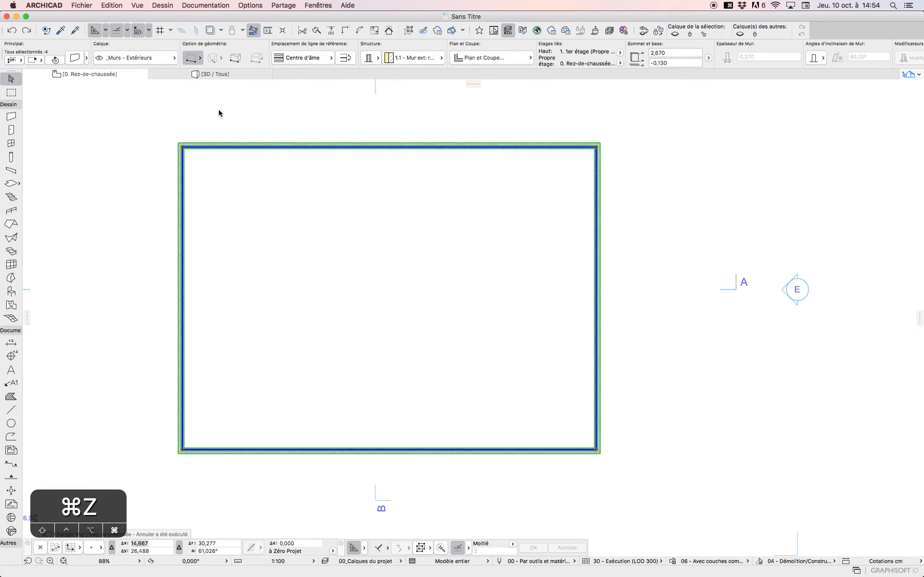
{"action": "key", "text": "super+z"}
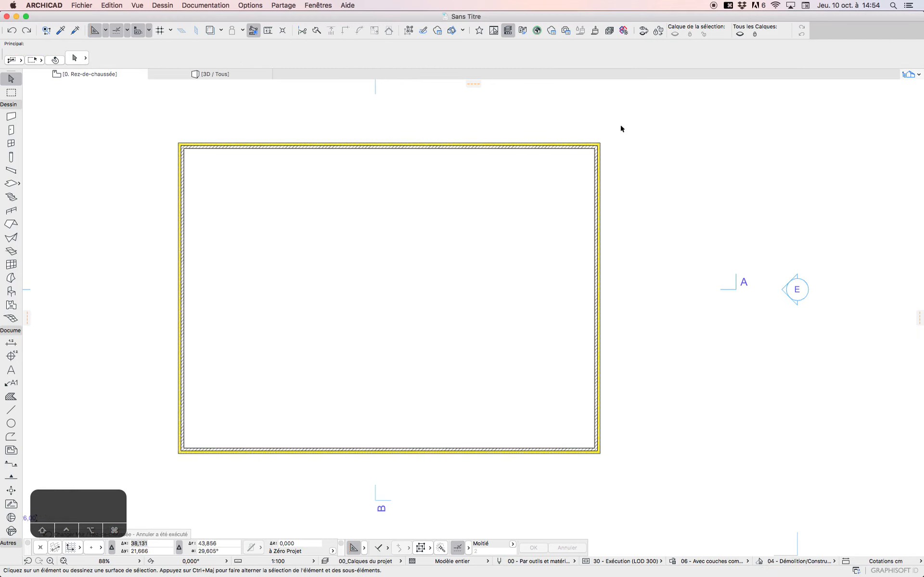
Place a 0,900 × 2,100 Porte 22 door in the upper exterior wall, near its left end, opening outward
{"action": "scroll", "coordinate": [315, 146], "scroll_direction": "up", "scroll_amount": 5}
{"action": "scroll", "coordinate": [251, 185], "scroll_direction": "down", "scroll_amount": 4}
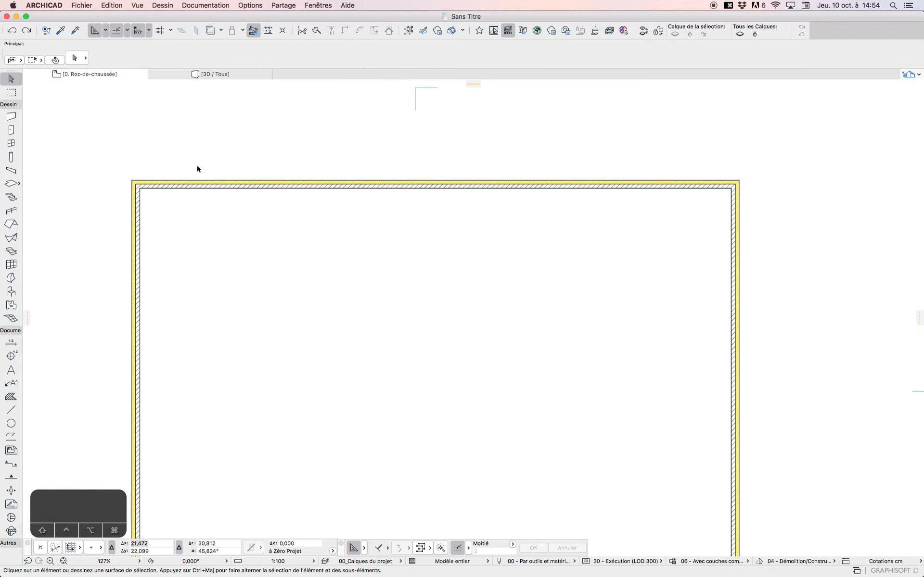
{"action": "left_click", "coordinate": [11, 130]}
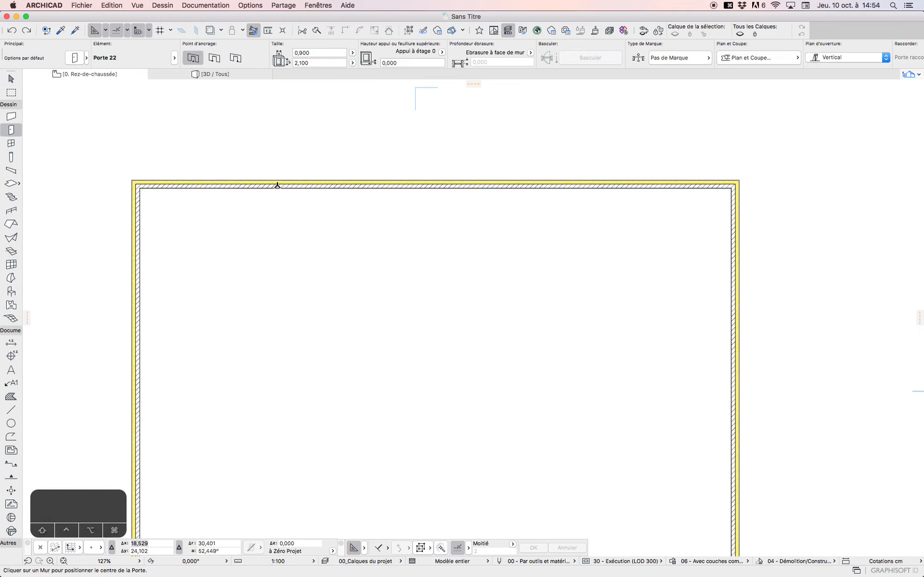
{"action": "left_click", "coordinate": [277, 186]}
{"action": "left_click", "coordinate": [291, 144]}
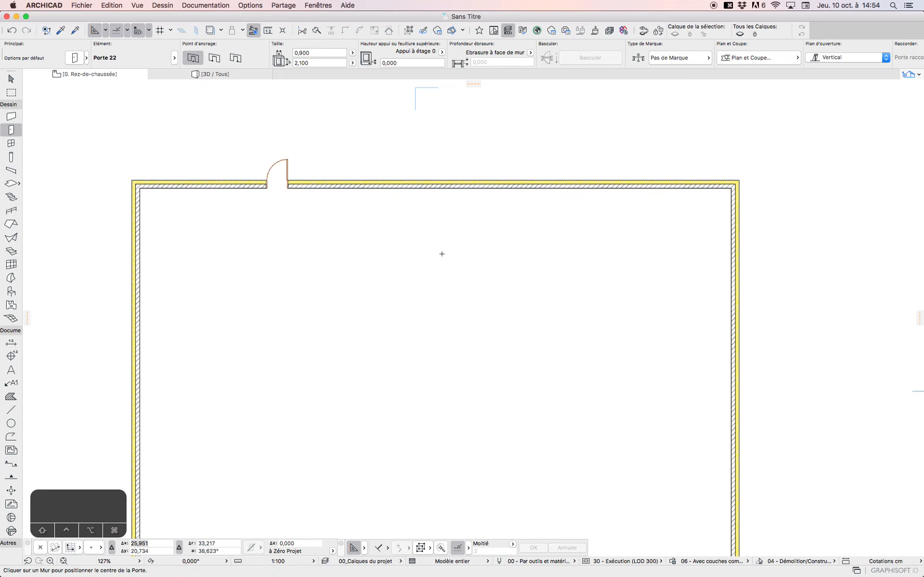
Place a 0,900 × 1,500 Fenêtre 22 window with a 1,000 sill in the upper wall, to the right of the door
{"action": "left_click", "coordinate": [11, 143]}
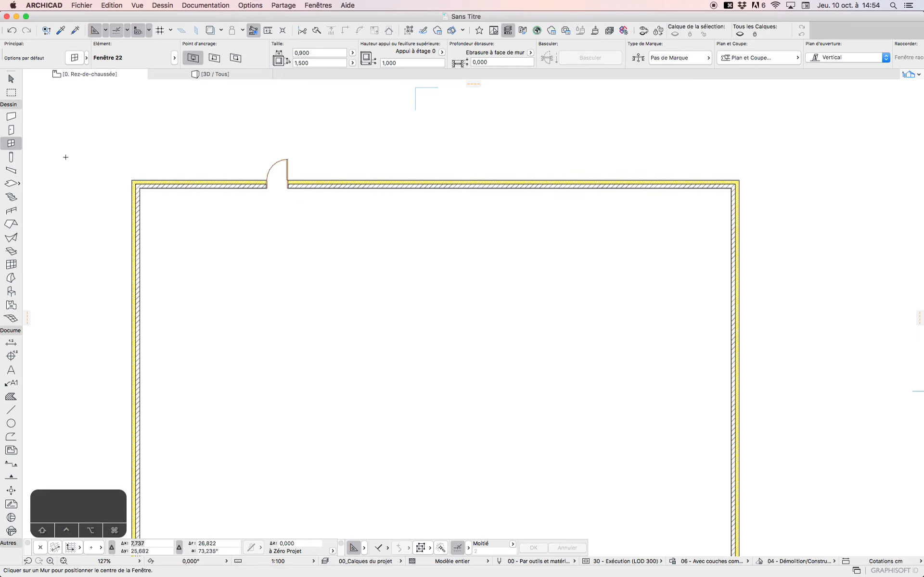
{"action": "scroll", "coordinate": [371, 179], "scroll_direction": "up", "scroll_amount": 5}
{"action": "left_click", "coordinate": [382, 179]}
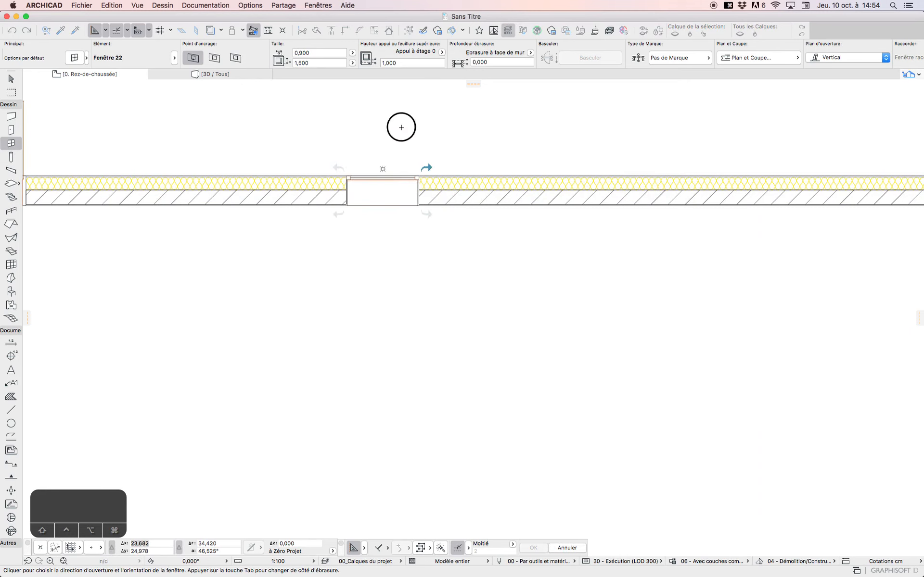
{"action": "left_click", "coordinate": [451, 255]}
{"action": "scroll", "coordinate": [460, 260], "scroll_direction": "down", "scroll_amount": 4}
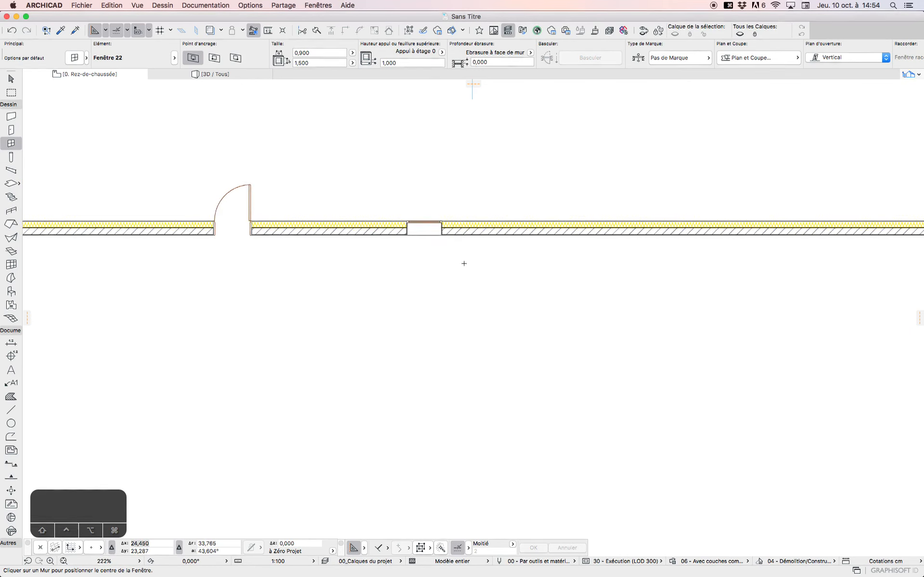
Place a 0,200 round concrete column inside, below the door, and draw an oblique 0,200 wide, 0,300 high beam beside it
{"action": "left_click", "coordinate": [11, 157]}
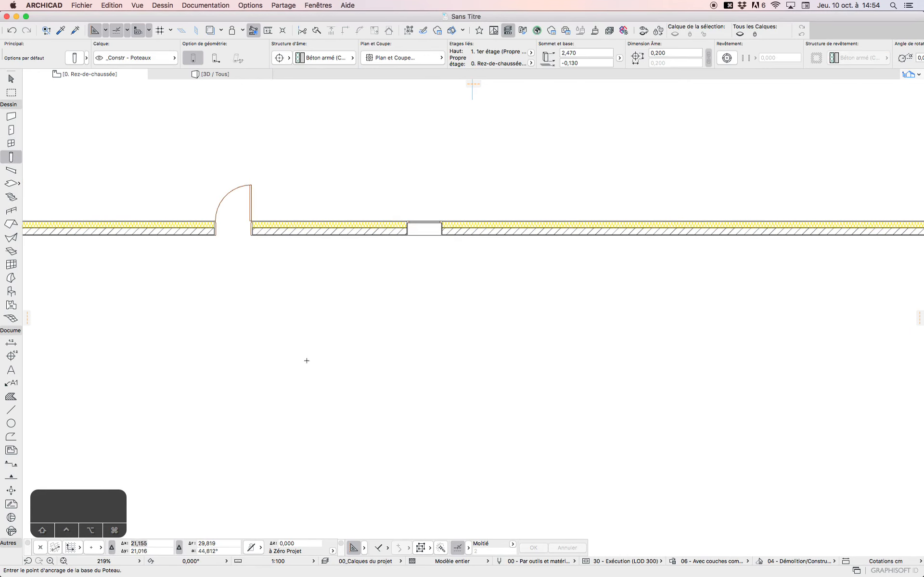
{"action": "scroll", "coordinate": [199, 244], "scroll_direction": "up", "scroll_amount": 4}
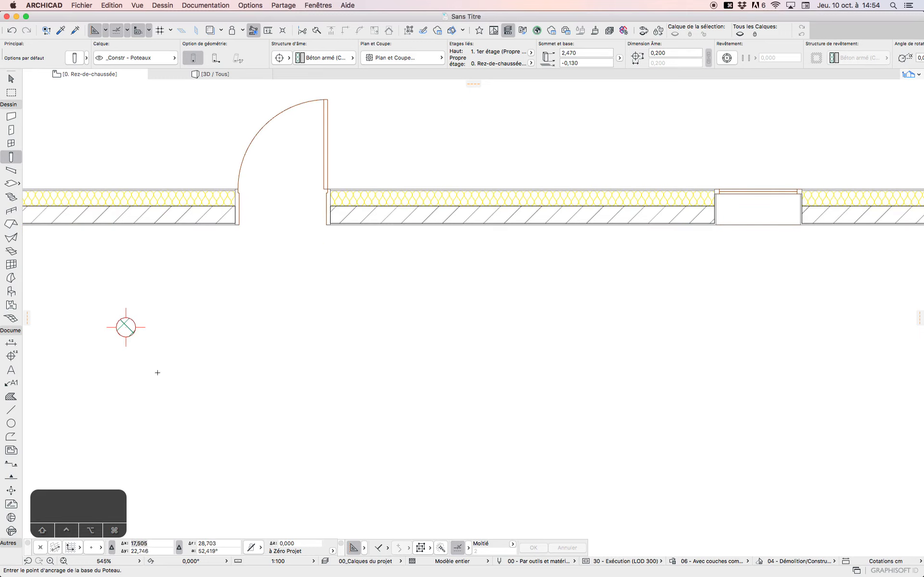
{"action": "left_click", "coordinate": [20, 170]}
{"action": "left_click", "coordinate": [187, 277]}
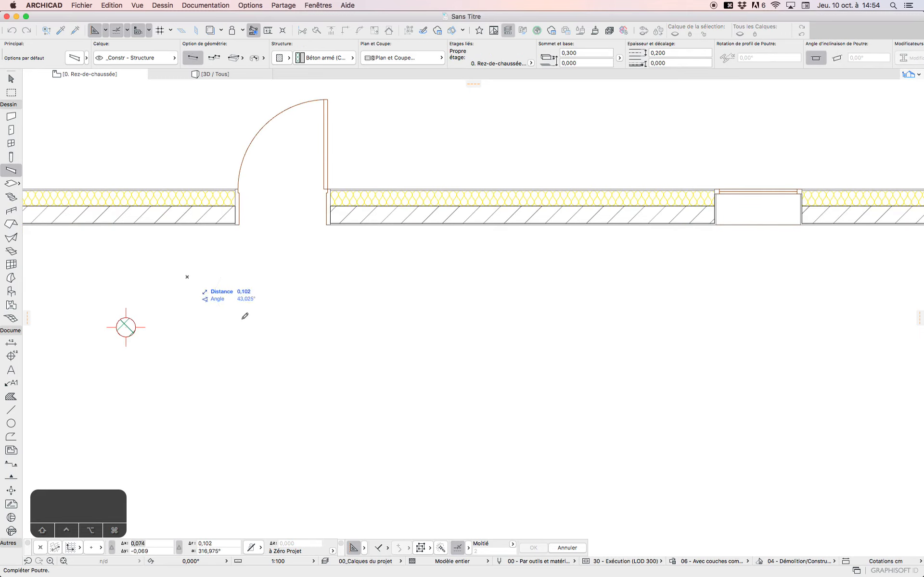
{"action": "left_click", "coordinate": [828, 427]}
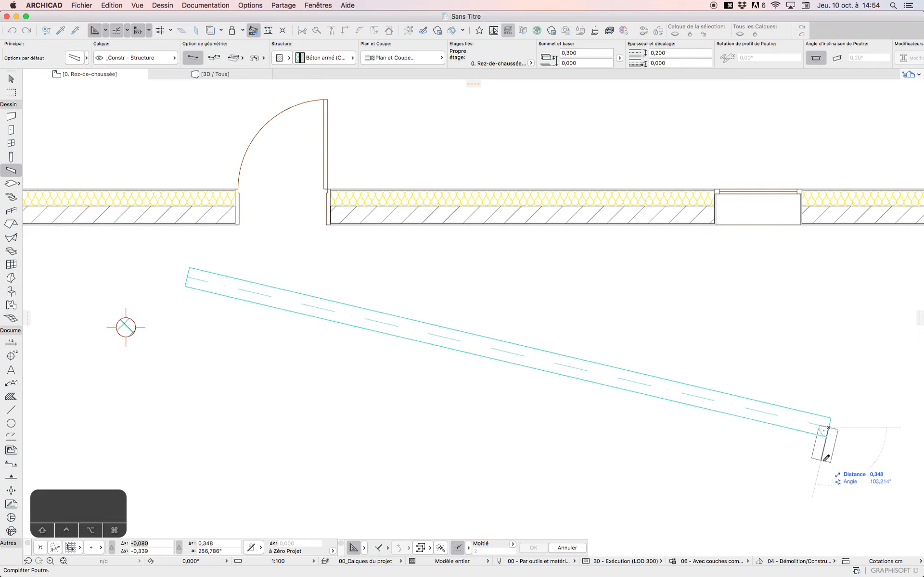
{"action": "key", "text": "Escape"}
Draw a four-sided slab on the _Sols - Dalles layer below the oblique beam, using the 3.3 reinforced-concrete slab composite
{"action": "left_click", "coordinate": [11, 183]}
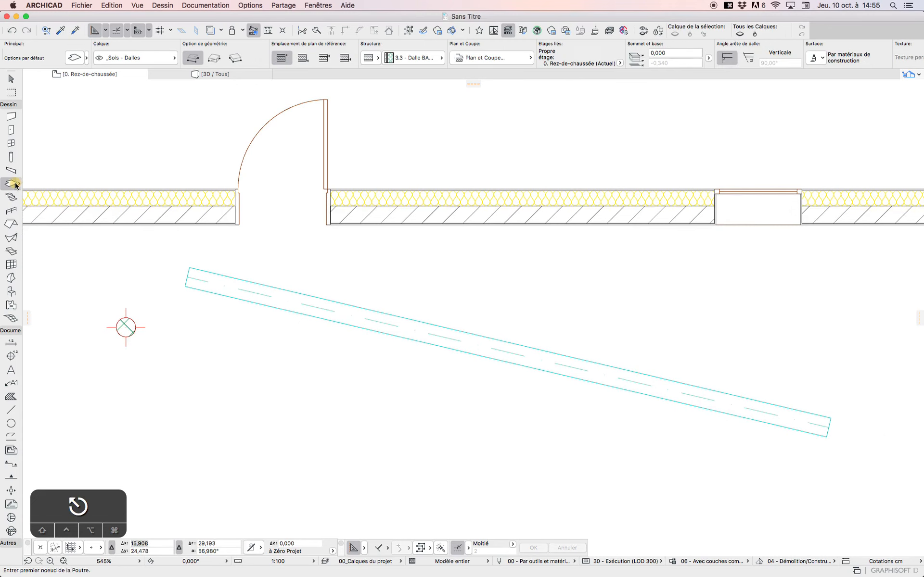
{"action": "left_click", "coordinate": [311, 374]}
{"action": "left_click", "coordinate": [281, 505]}
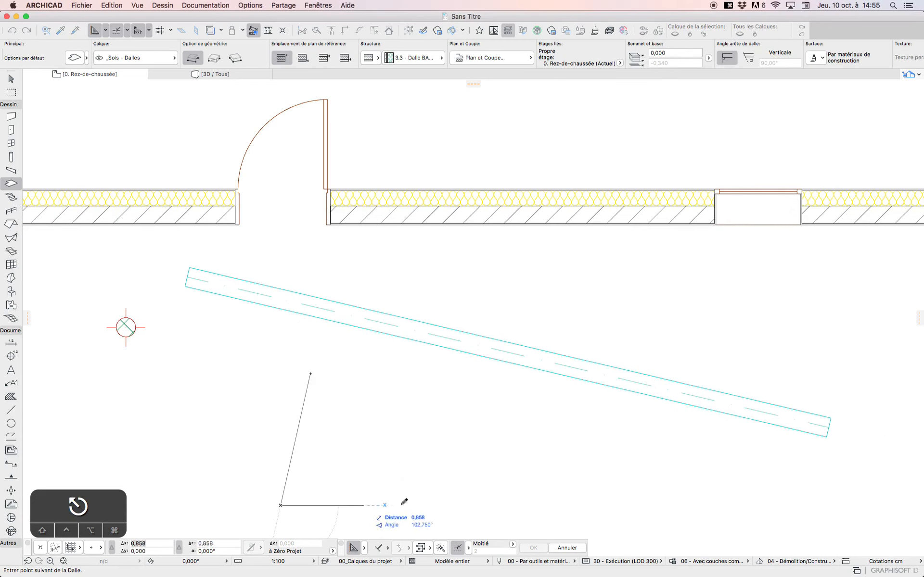
{"action": "left_click", "coordinate": [553, 505]}
{"action": "double_click", "coordinate": [555, 401]}
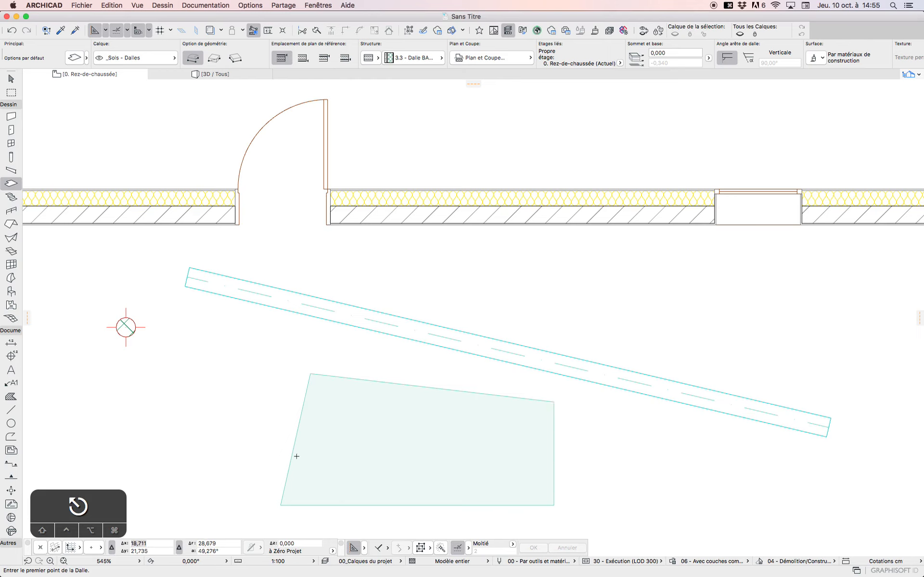
{"action": "left_click", "coordinate": [10, 79]}
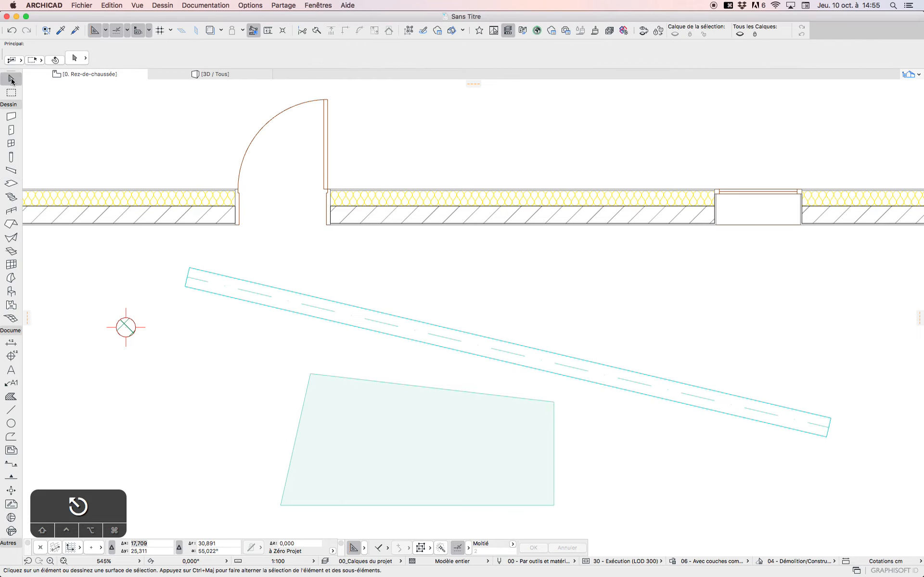
{"action": "left_click", "coordinate": [336, 382]}
{"action": "left_click", "coordinate": [401, 255]}
Open the model-view pens and colours settings and inspect pen 9 for slabs and pen 10 for beams in the 00 - Par outils et matériaux set
{"action": "left_click", "coordinate": [206, 5]}
{"action": "mouse_move", "coordinate": [240, 65]}
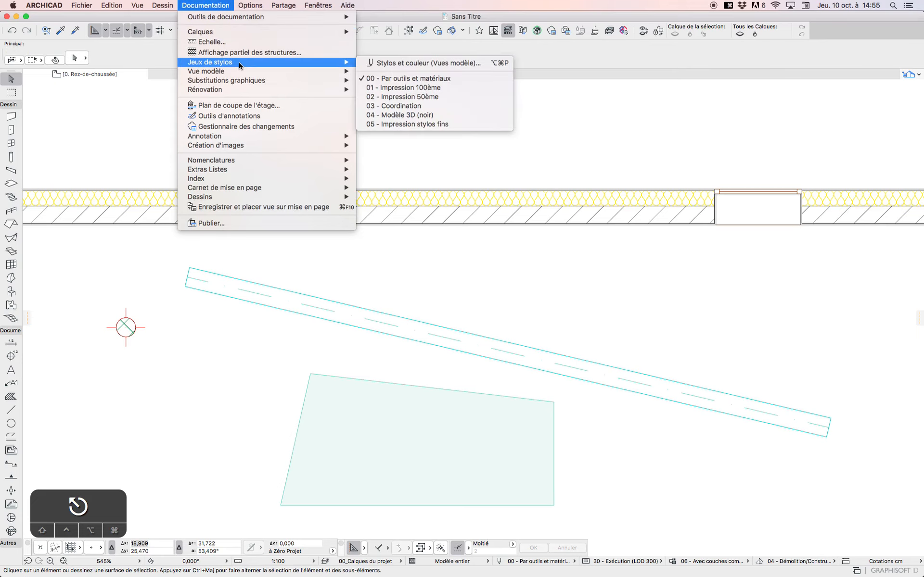
{"action": "left_click", "coordinate": [421, 63]}
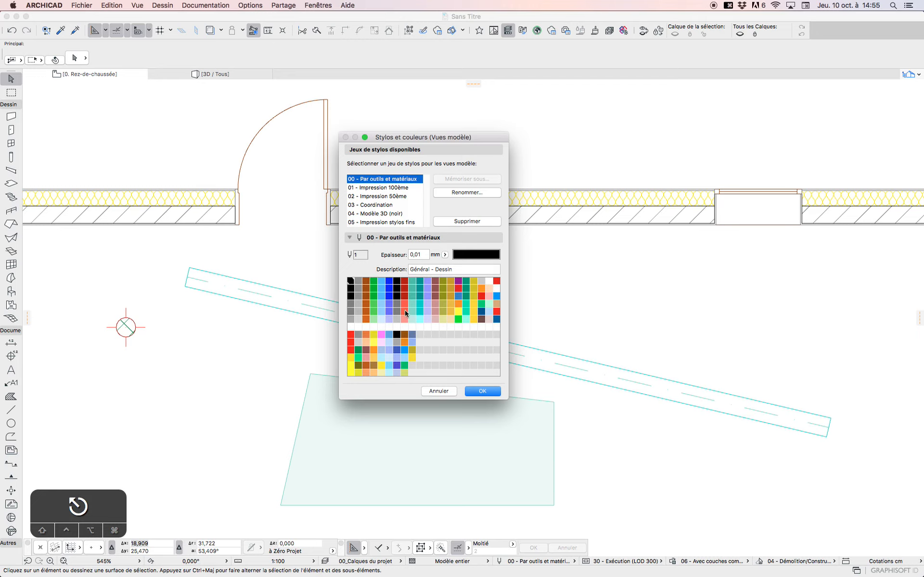
{"action": "left_click", "coordinate": [396, 284]}
{"action": "left_click", "coordinate": [411, 283]}
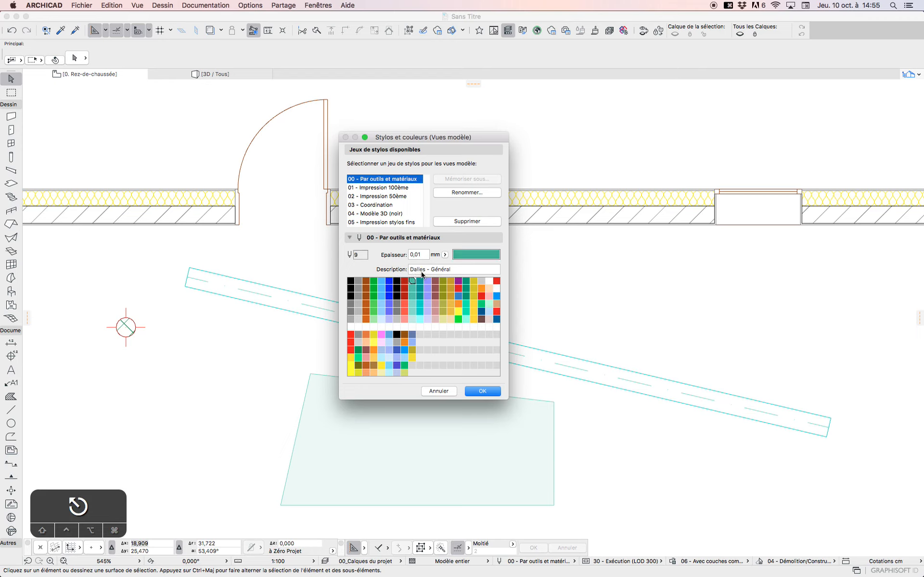
{"action": "left_click", "coordinate": [420, 281]}
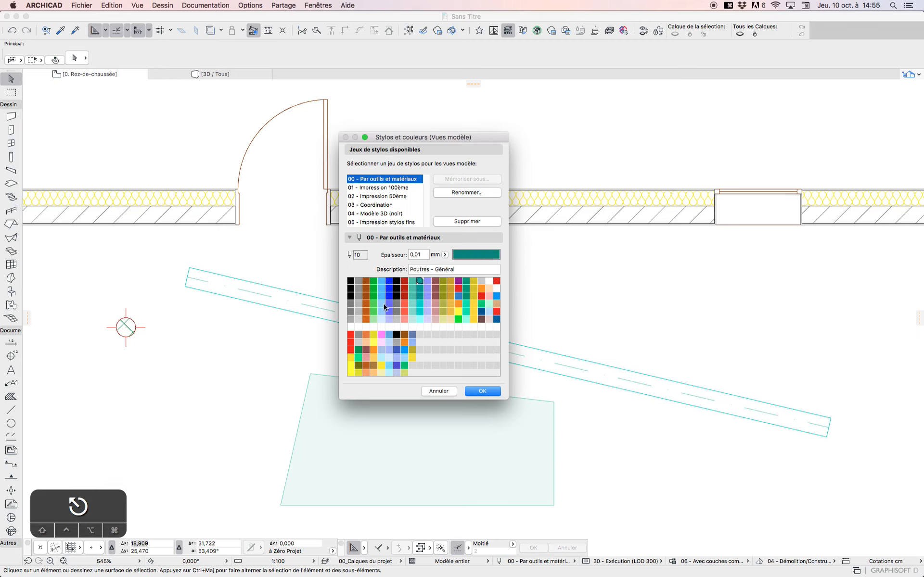
Inspect annotation pen 5, annotation-text pen 6, pen 4 and openings pen 3, and close the pen settings without changes
{"action": "left_click", "coordinate": [381, 281]}
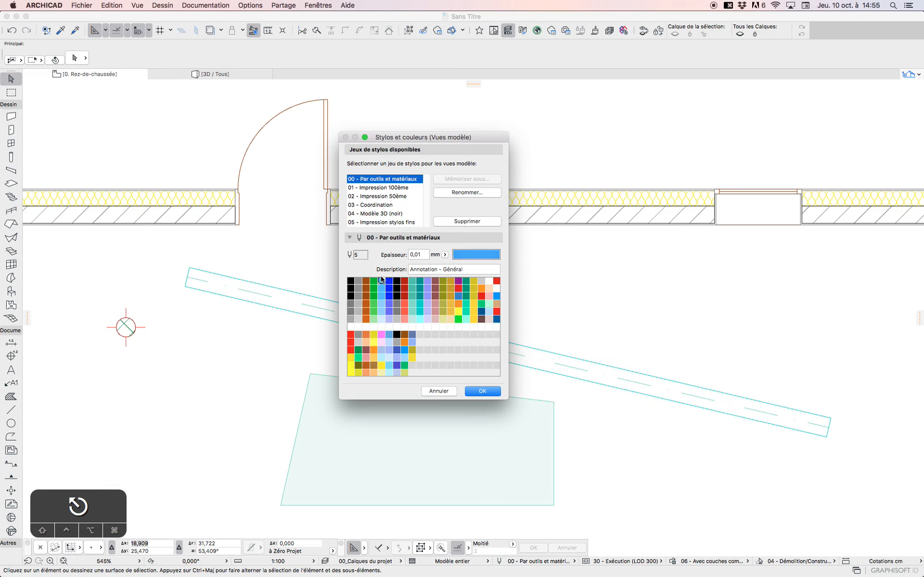
{"action": "left_click", "coordinate": [389, 281]}
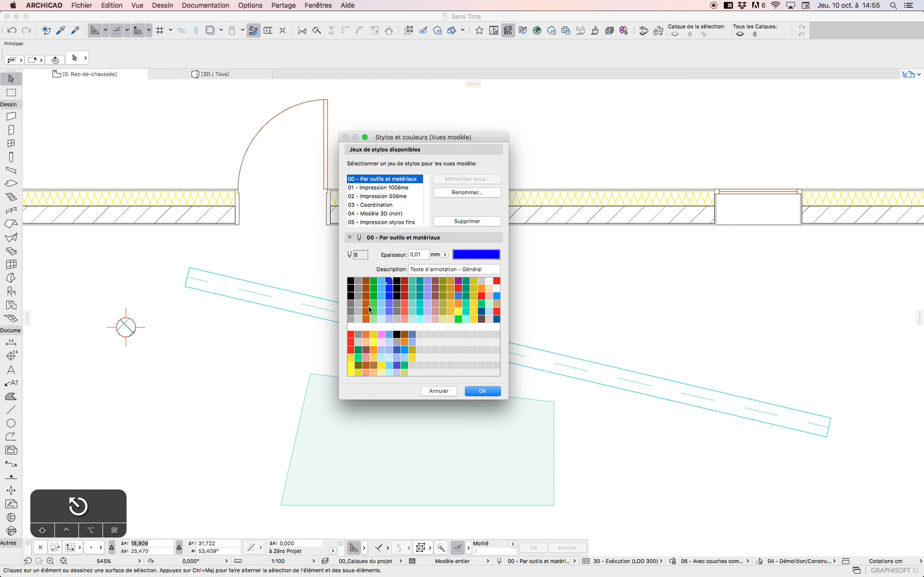
{"action": "left_click", "coordinate": [373, 281]}
{"action": "left_click", "coordinate": [365, 283]}
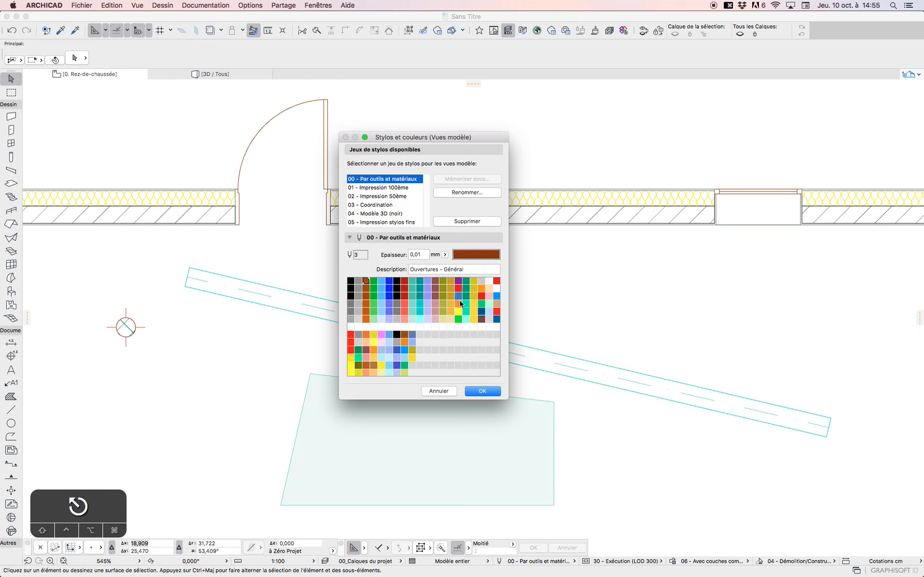
{"action": "left_click", "coordinate": [438, 391]}
Check the oblique beam's plan and section settings for its cut-line, uncut-line and reference-axis pens, and deselect it
{"action": "scroll", "coordinate": [348, 261], "scroll_direction": "up", "scroll_amount": 2}
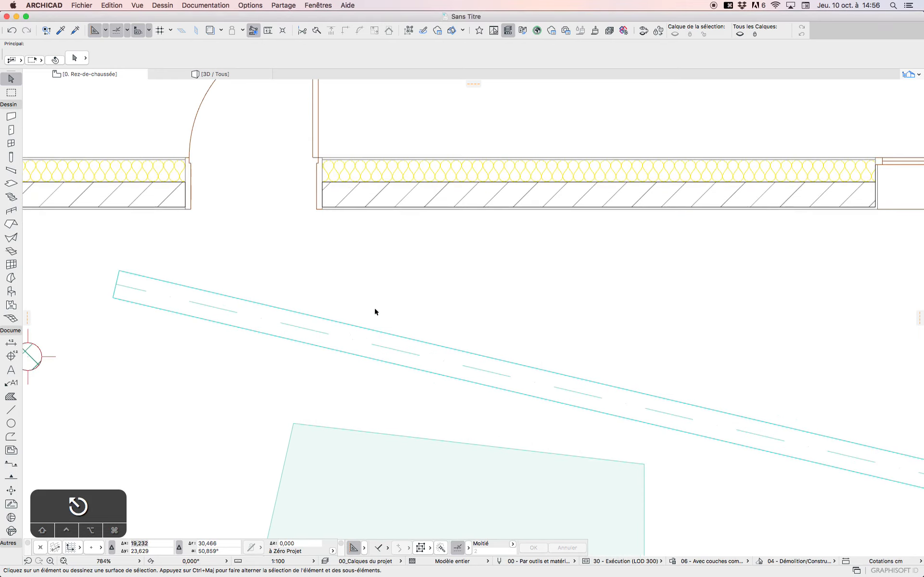
{"action": "scroll", "coordinate": [368, 304], "scroll_direction": "down", "scroll_amount": 3}
{"action": "left_click_drag", "start_coordinate": [284, 272], "coordinate": [525, 413]}
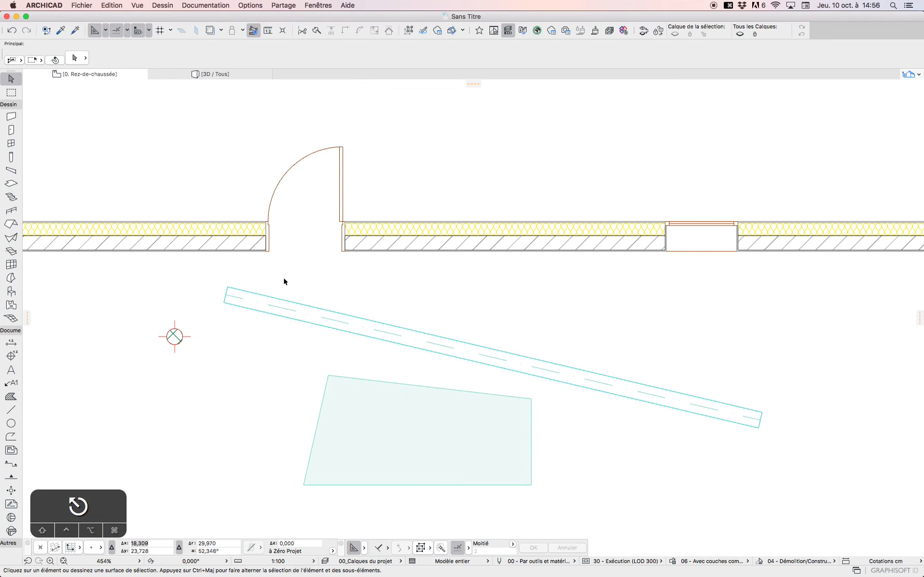
{"action": "left_click", "coordinate": [324, 312]}
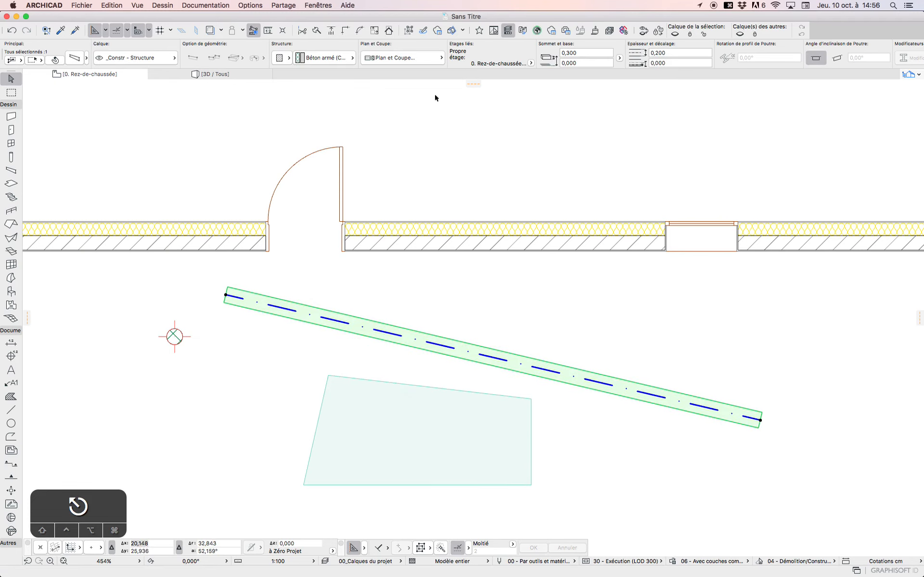
{"action": "left_click", "coordinate": [402, 58]}
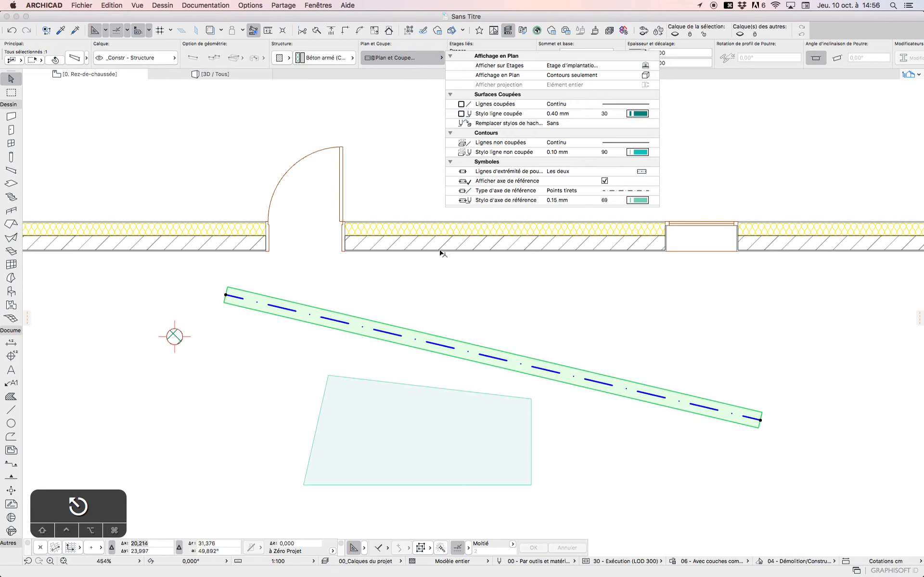
{"action": "left_click", "coordinate": [468, 296]}
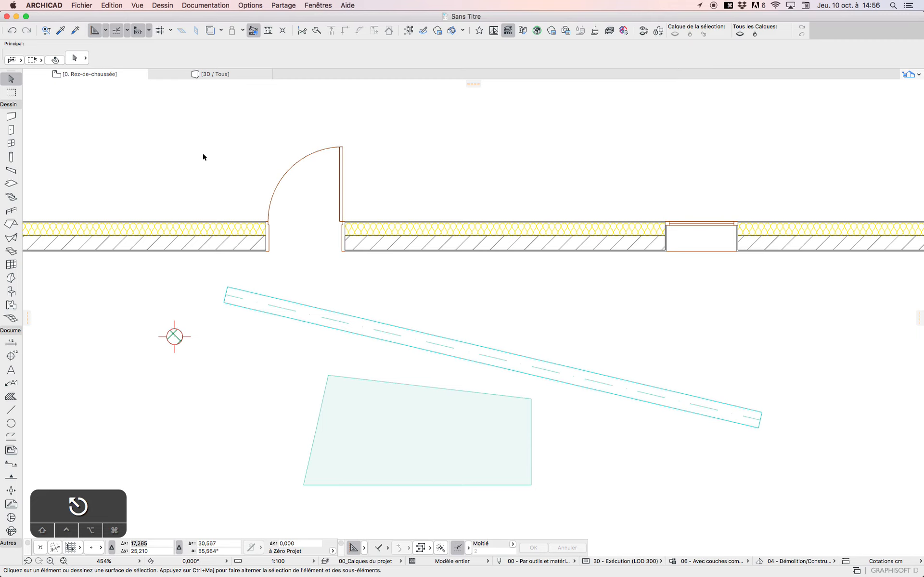
Switch the plan's active pen set to 01 - Impression 100ème
{"action": "left_click", "coordinate": [207, 4]}
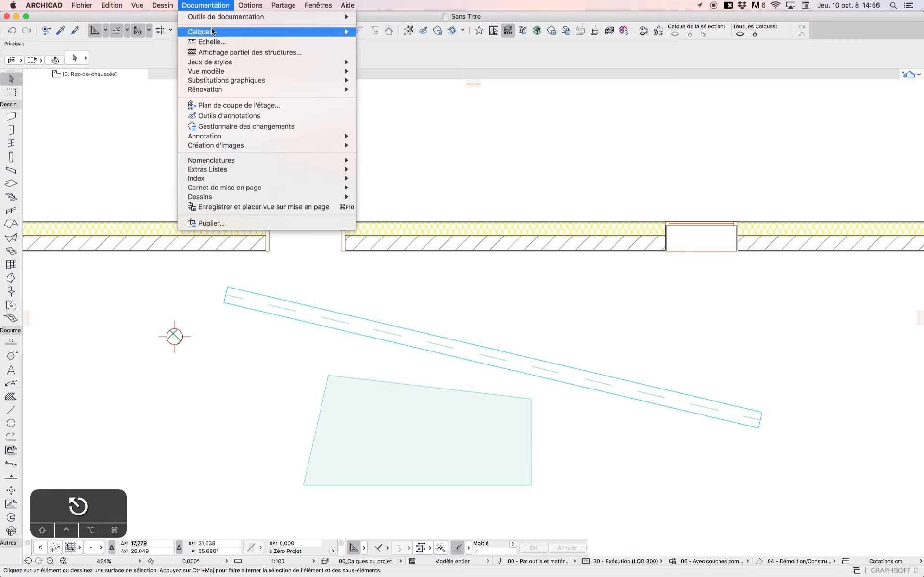
{"action": "mouse_move", "coordinate": [223, 63]}
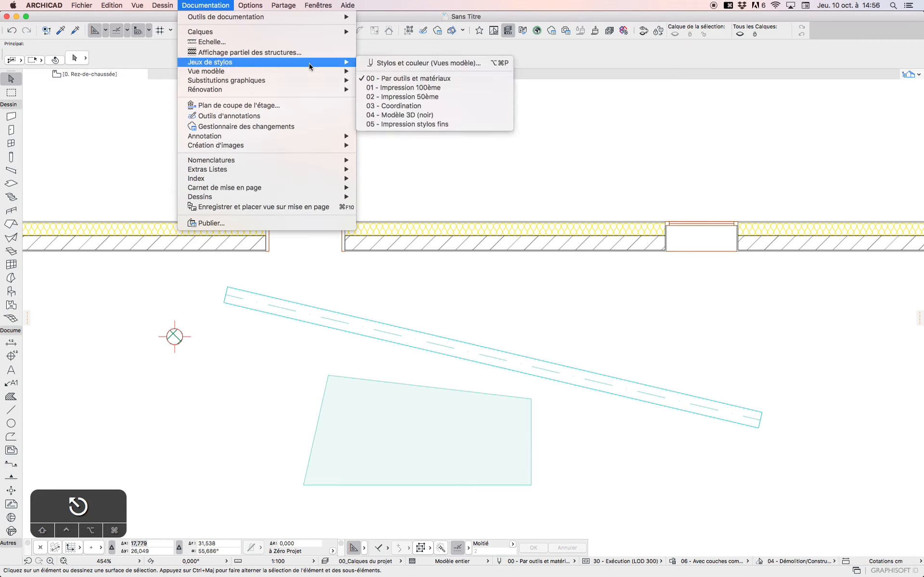
{"action": "left_click", "coordinate": [414, 89]}
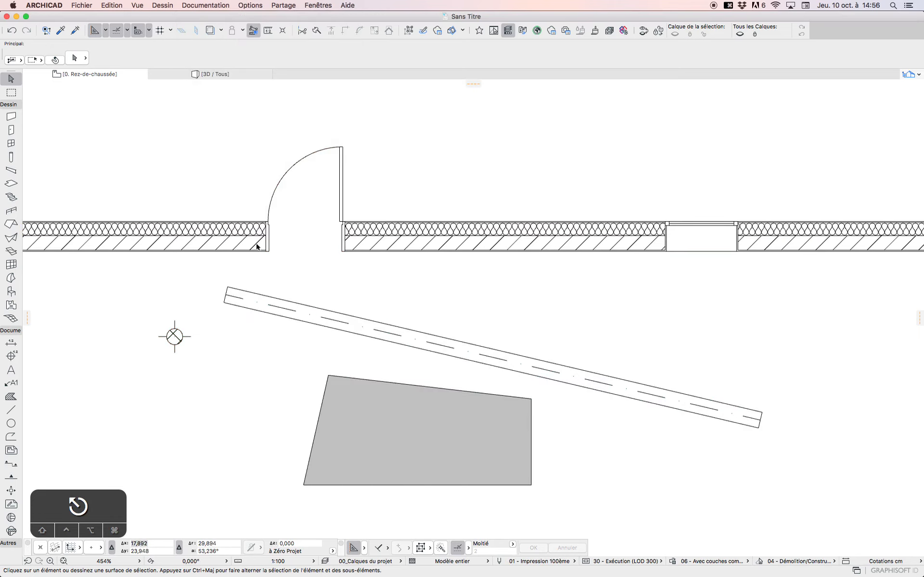
Examine how the walls, door, window, column, beam and slab are drawn with the 1:100 print pen set, both close up and from afar
{"action": "scroll", "coordinate": [534, 209], "scroll_direction": "down", "scroll_amount": 5}
{"action": "scroll", "coordinate": [527, 219], "scroll_direction": "up", "scroll_amount": 4}
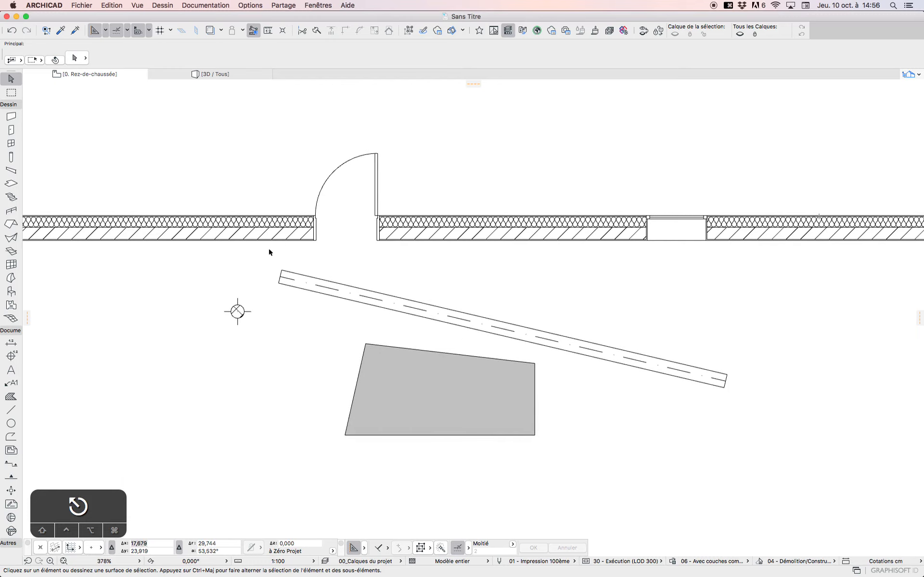
{"action": "scroll", "coordinate": [248, 254], "scroll_direction": "down", "scroll_amount": 2}
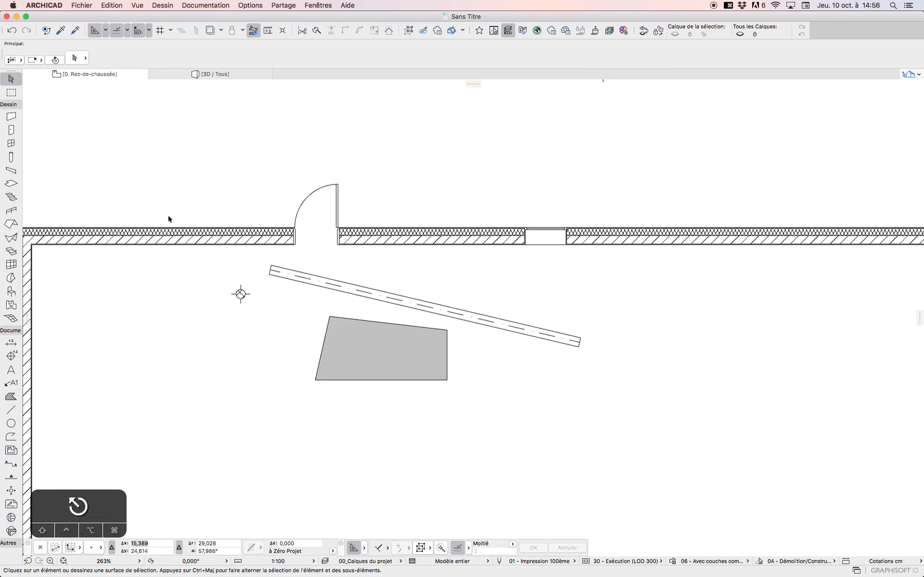
{"action": "scroll", "coordinate": [412, 198], "scroll_direction": "down", "scroll_amount": 2}
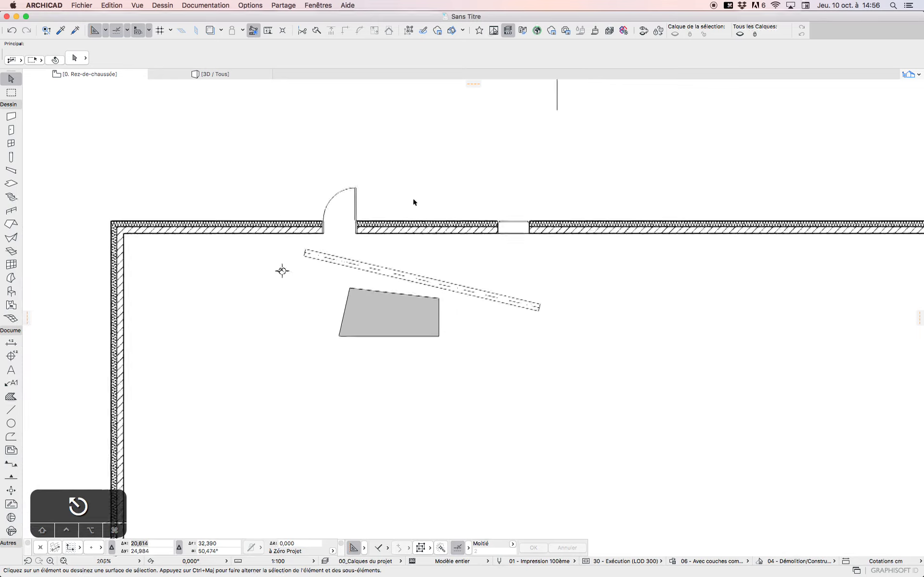
{"action": "scroll", "coordinate": [432, 235], "scroll_direction": "up", "scroll_amount": 5}
{"action": "scroll", "coordinate": [319, 157], "scroll_direction": "up", "scroll_amount": 3}
{"action": "scroll", "coordinate": [316, 411], "scroll_direction": "down", "scroll_amount": 3}
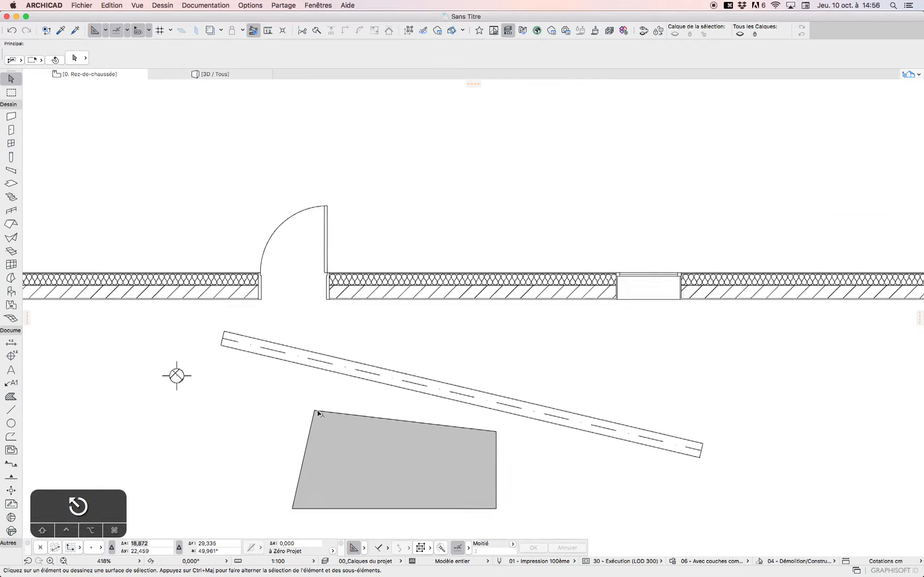
{"action": "scroll", "coordinate": [393, 187], "scroll_direction": "down", "scroll_amount": 2}
{"action": "scroll", "coordinate": [319, 288], "scroll_direction": "up", "scroll_amount": 2}
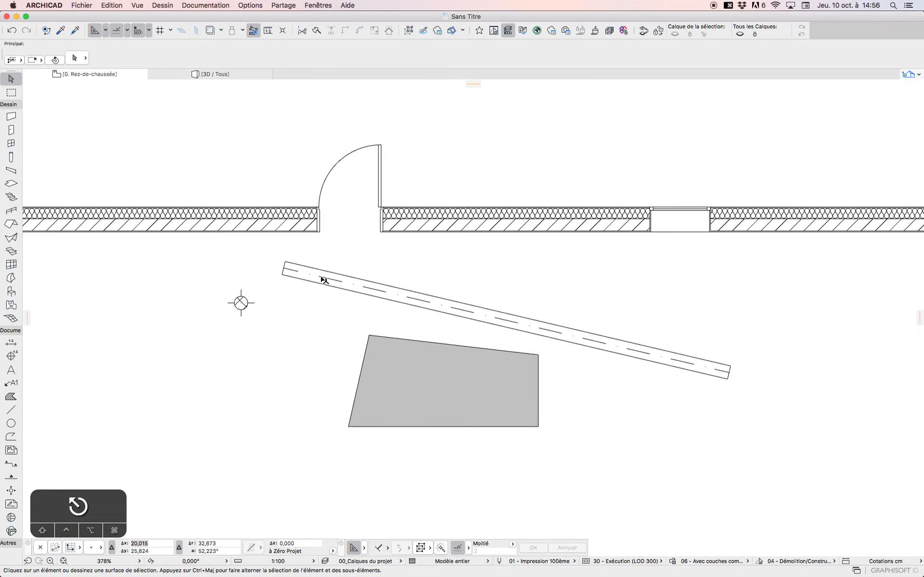
{"action": "left_click_drag", "start_coordinate": [214, 261], "coordinate": [653, 484]}
{"action": "left_click", "coordinate": [759, 449]}
{"action": "left_click", "coordinate": [673, 429]}
{"action": "left_click", "coordinate": [535, 436]}
{"action": "left_click", "coordinate": [11, 410]}
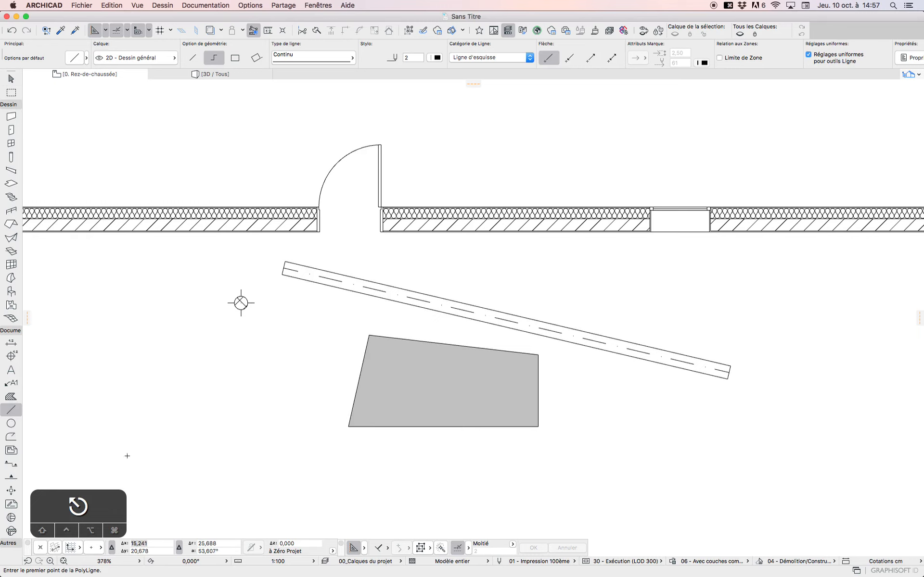
{"action": "scroll", "coordinate": [264, 316], "scroll_direction": "down", "scroll_amount": 3}
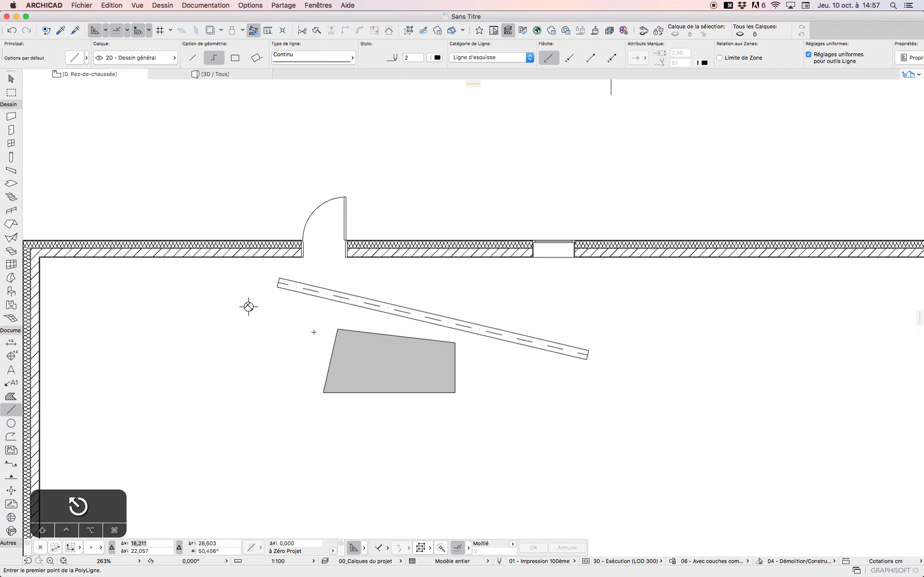
{"action": "scroll", "coordinate": [315, 331], "scroll_direction": "down", "scroll_amount": 2}
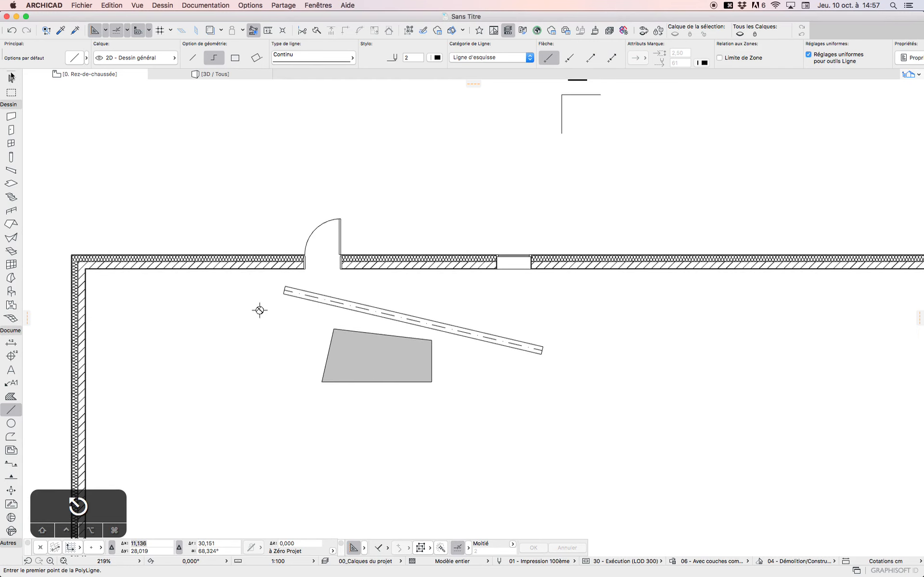
{"action": "left_click", "coordinate": [11, 77]}
Review the pen palette of the 01 - Impression 100ème set, close it without changes, and look over the plan again
{"action": "left_click", "coordinate": [195, 4]}
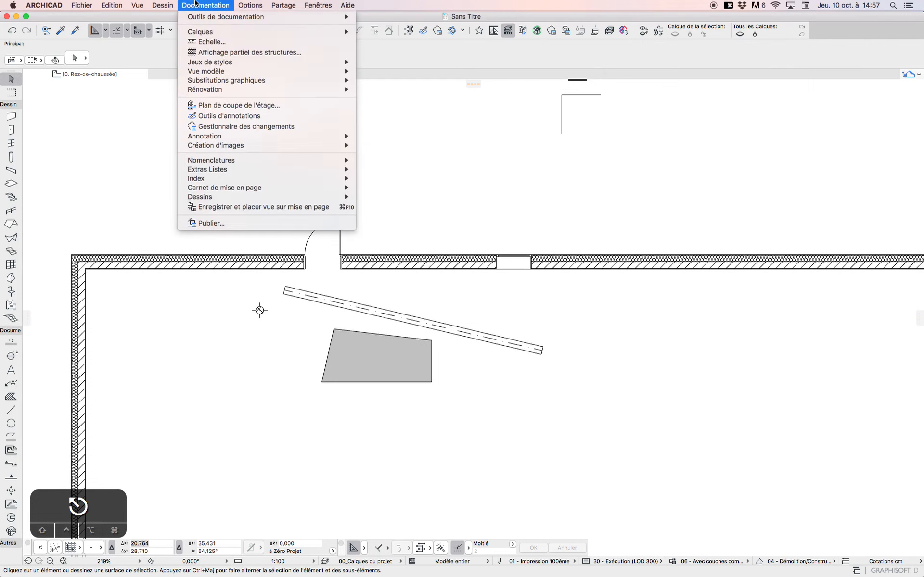
{"action": "mouse_move", "coordinate": [233, 62]}
{"action": "left_click", "coordinate": [457, 64]}
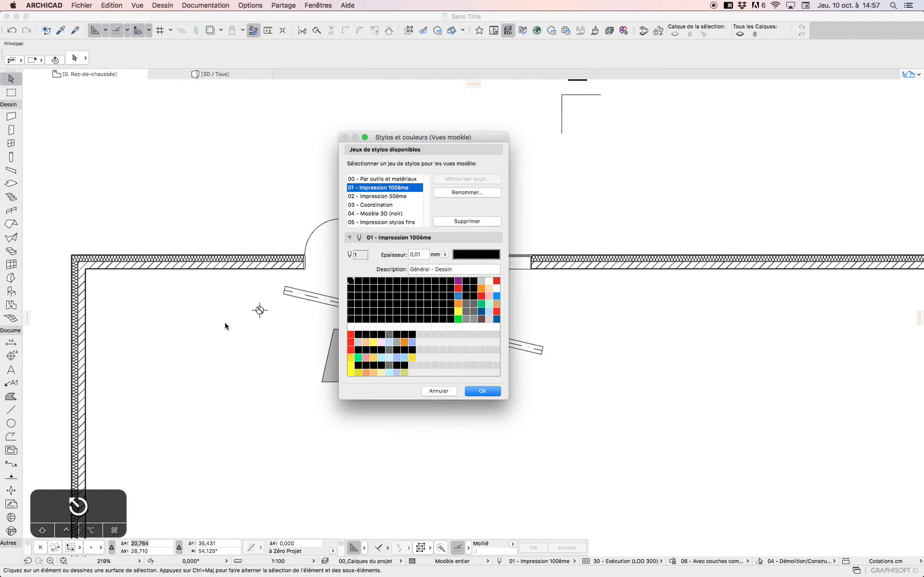
{"action": "left_click", "coordinate": [438, 391]}
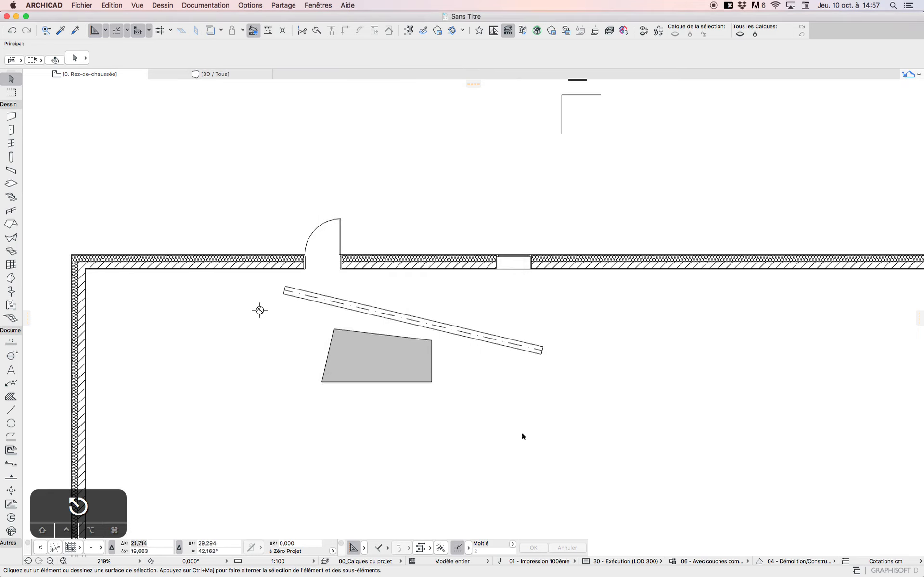
{"action": "scroll", "coordinate": [447, 342], "scroll_direction": "up", "scroll_amount": 3}
{"action": "scroll", "coordinate": [442, 338], "scroll_direction": "down", "scroll_amount": 4}
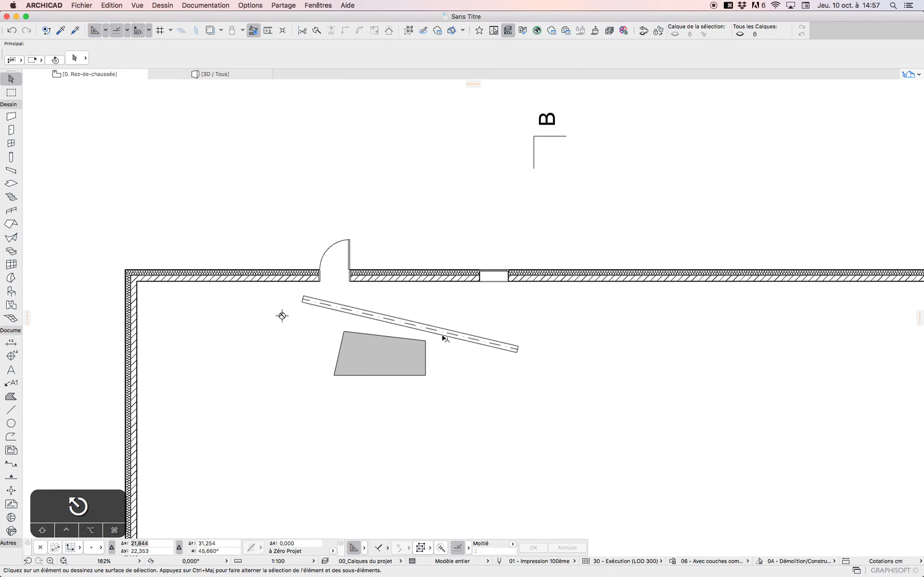